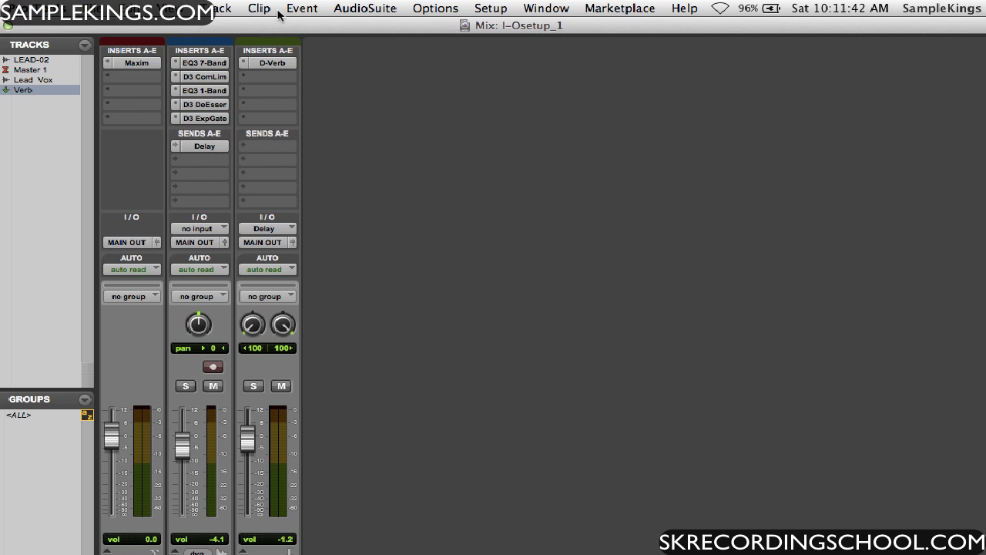
# Step: Create two new stereo Aux Input tracks from the New Tracks dialog
pyautogui.click(219, 7)
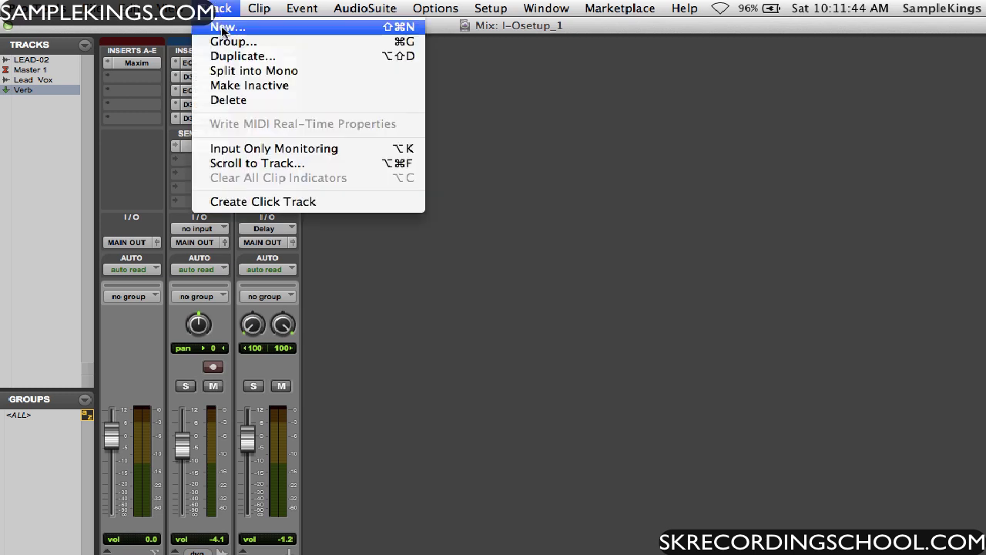
pyautogui.click(222, 28)
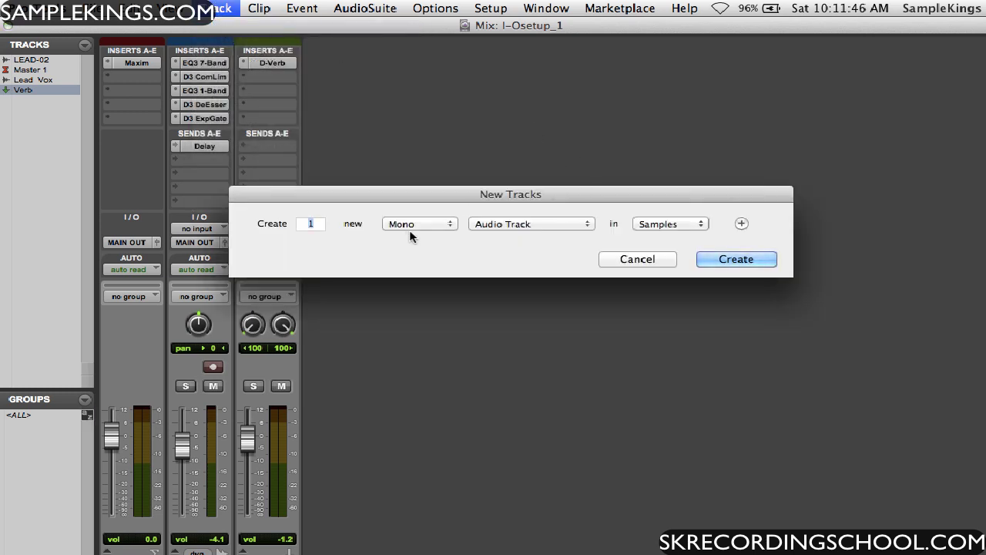
pyautogui.click(444, 221)
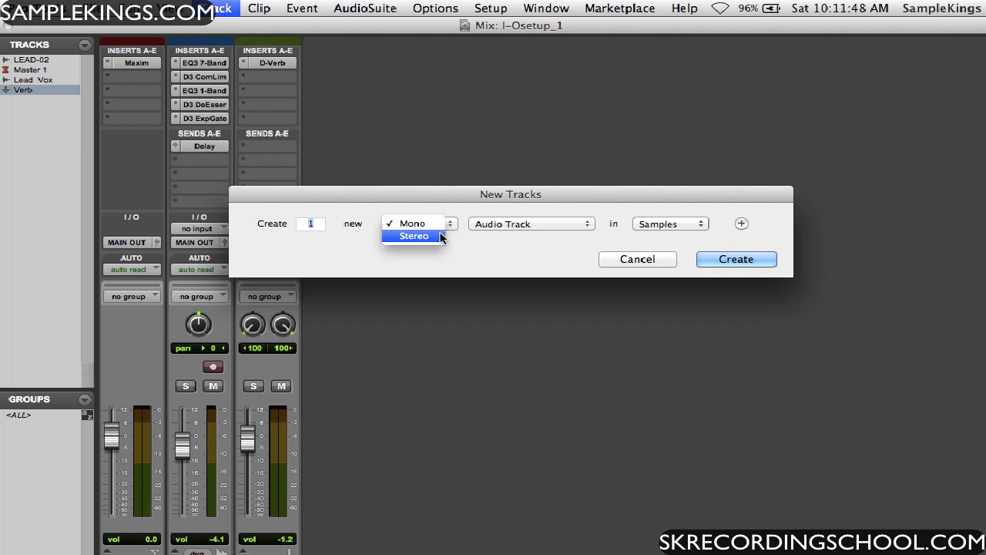
pyautogui.click(442, 236)
pyautogui.click(589, 223)
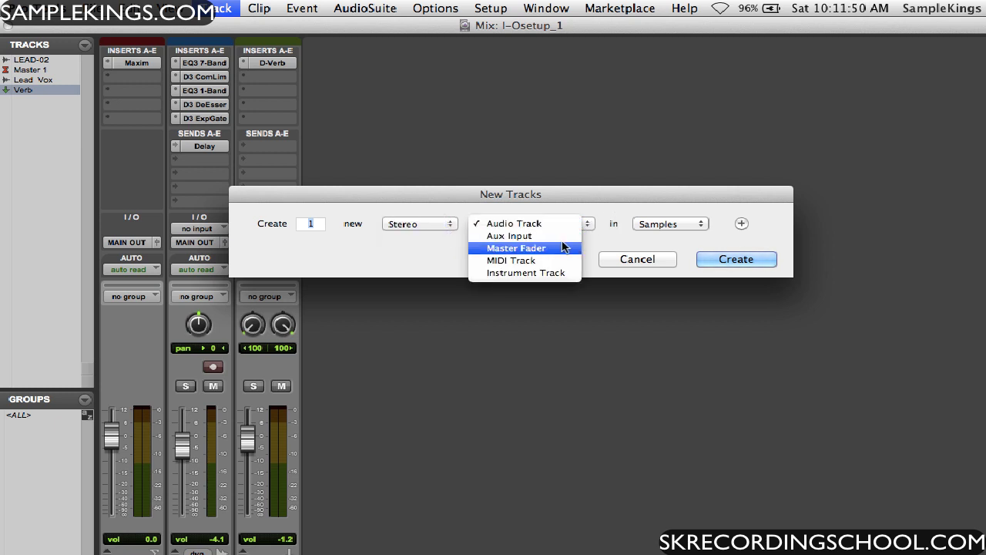
pyautogui.click(562, 238)
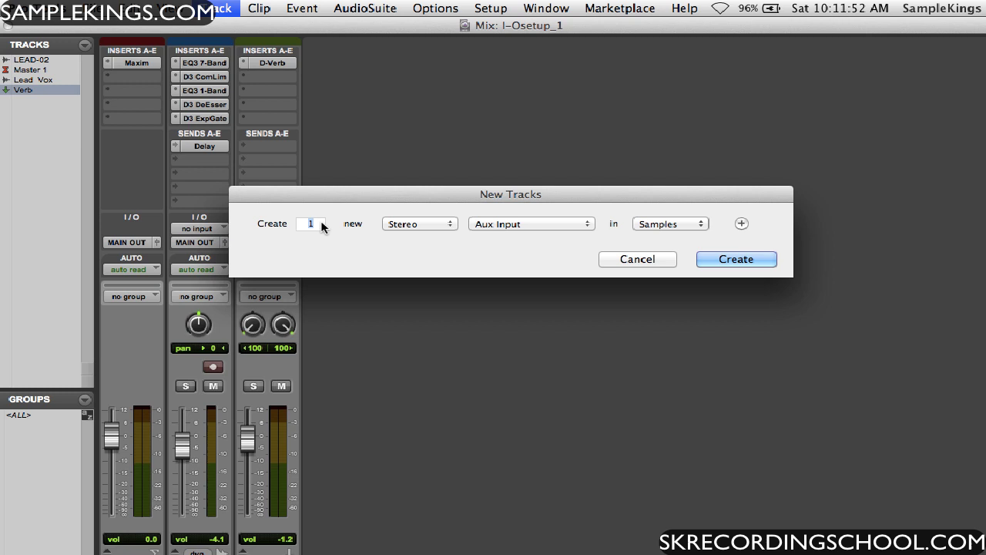
pyautogui.write('2')
pyautogui.click(726, 260)
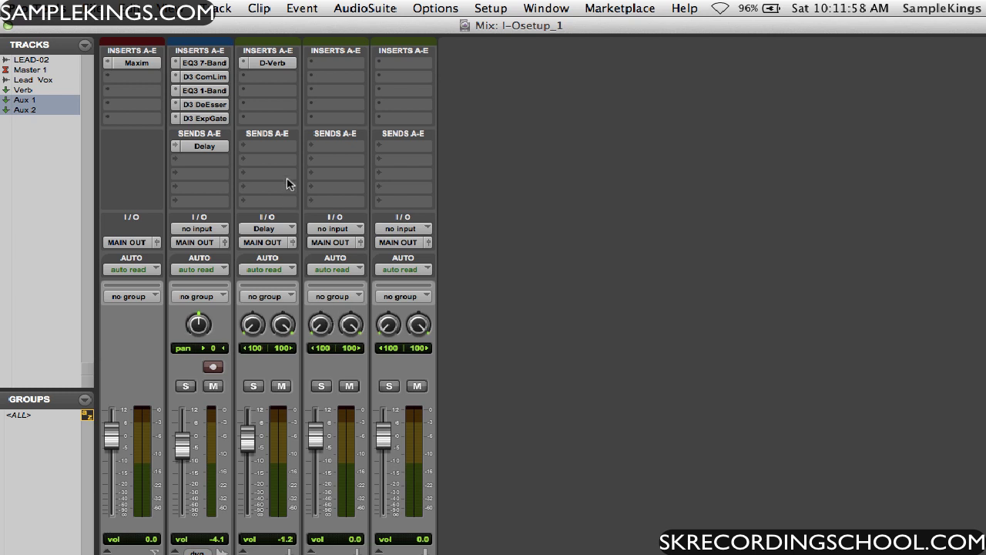
# Step: Add Lead Vox sends on slots B and C, routed to Bus 3-4 and Bus 5-6
pyautogui.click(181, 161)
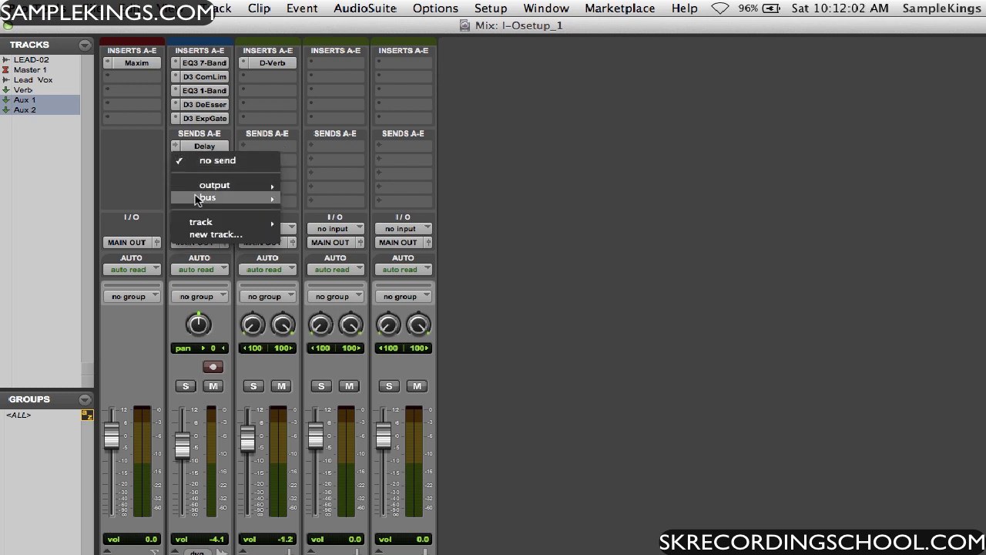
pyautogui.moveTo(198, 200)
pyautogui.moveTo(348, 202)
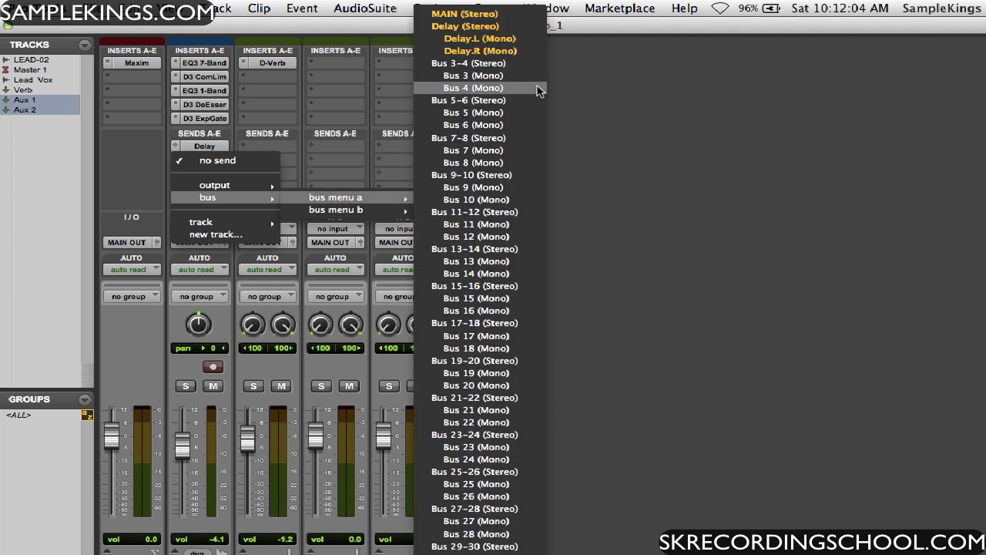
pyautogui.click(512, 65)
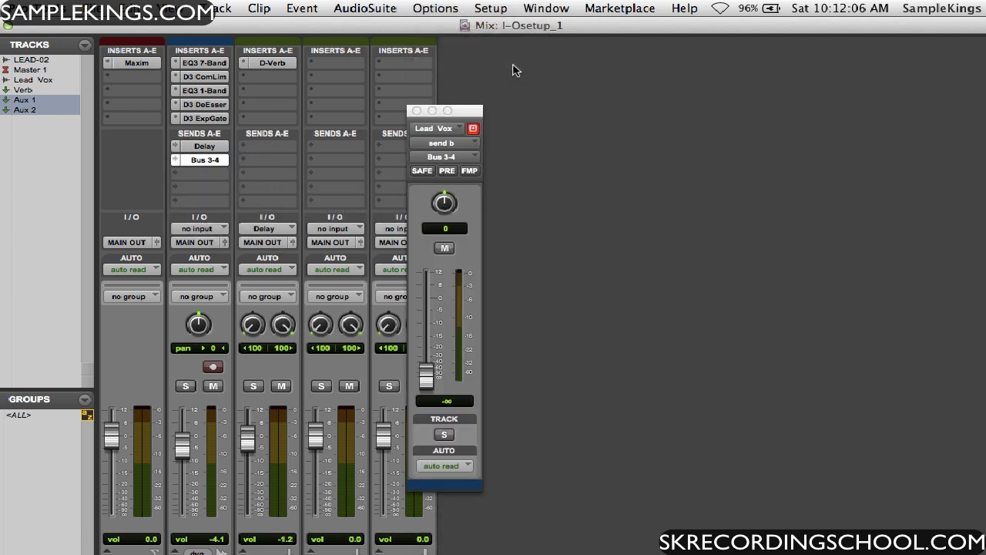
pyautogui.click(175, 178)
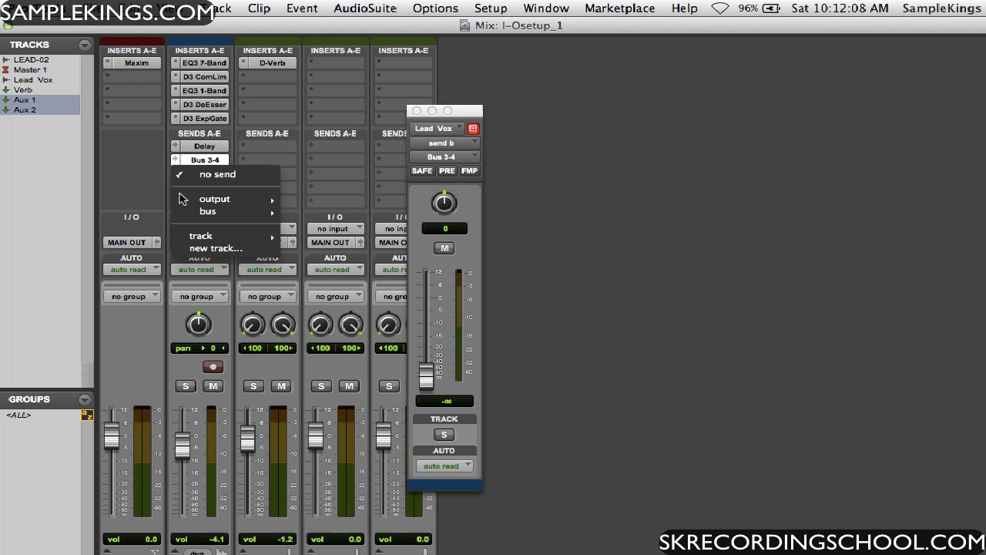
pyautogui.moveTo(207, 211)
pyautogui.moveTo(316, 212)
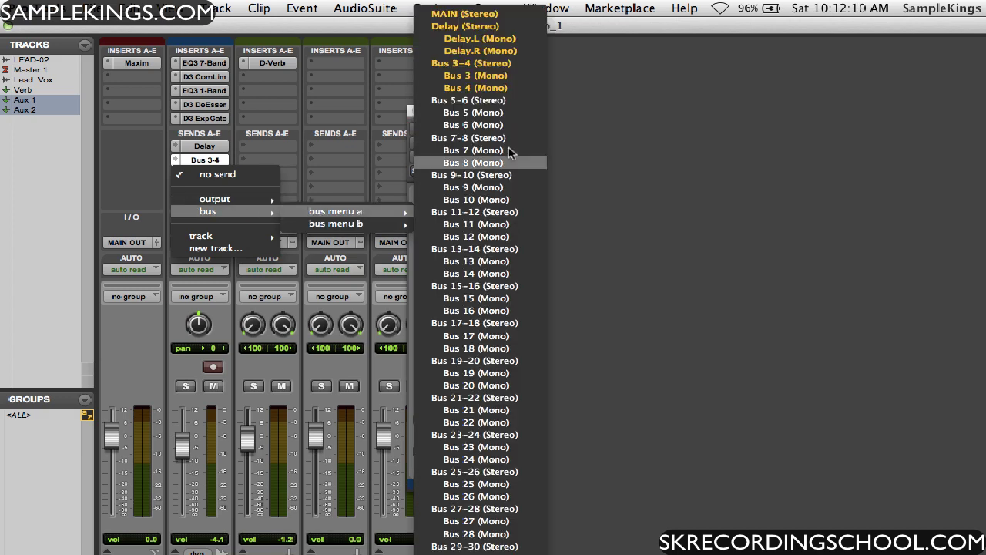
pyautogui.click(502, 103)
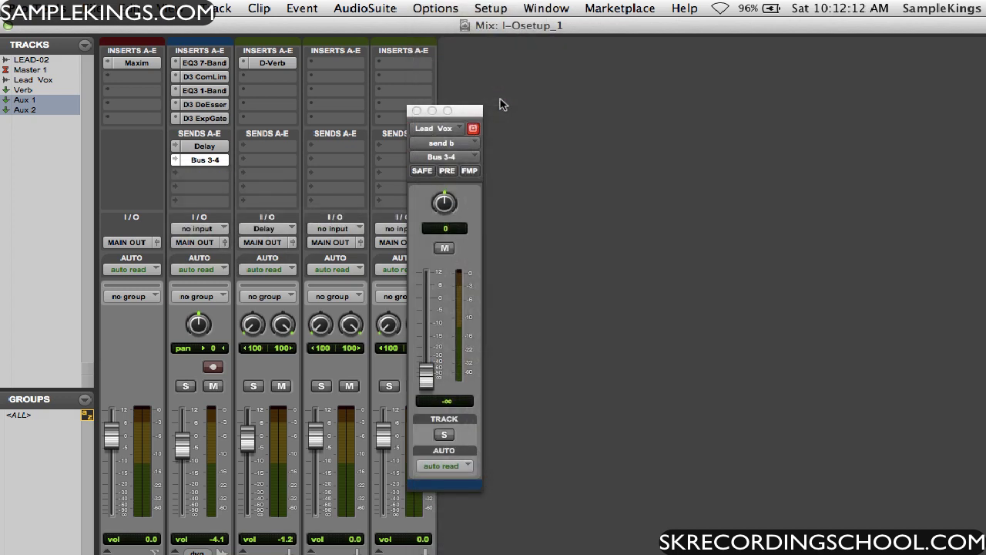
# Step: Put AIR Chorus on Aux 1's insert A with the 02 Slow Stereo preset
pyautogui.click(416, 112)
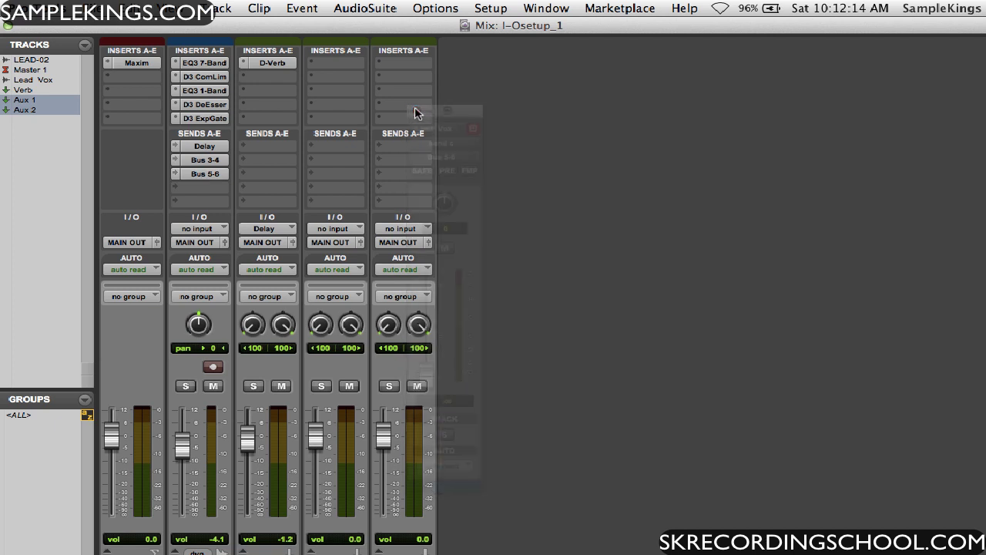
pyautogui.click(314, 65)
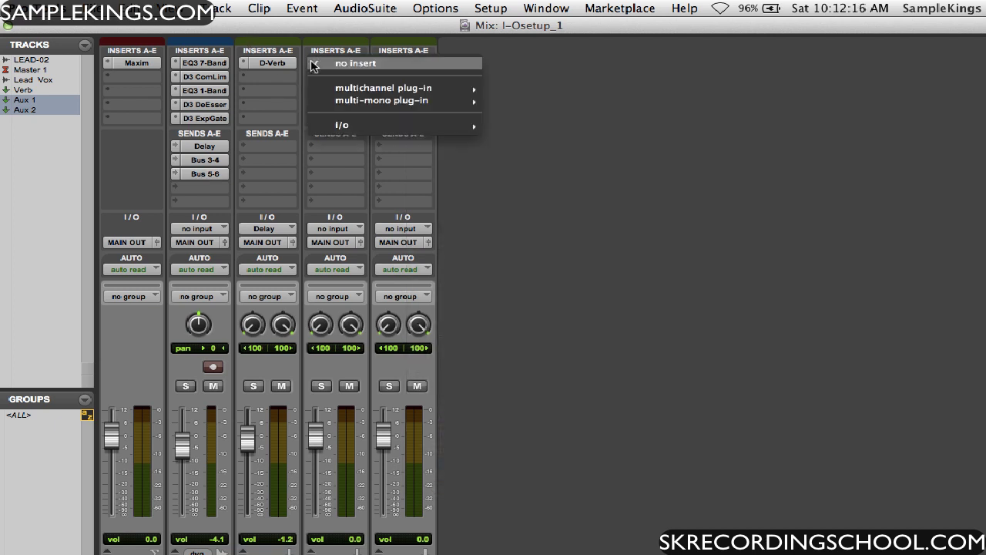
pyautogui.moveTo(325, 89)
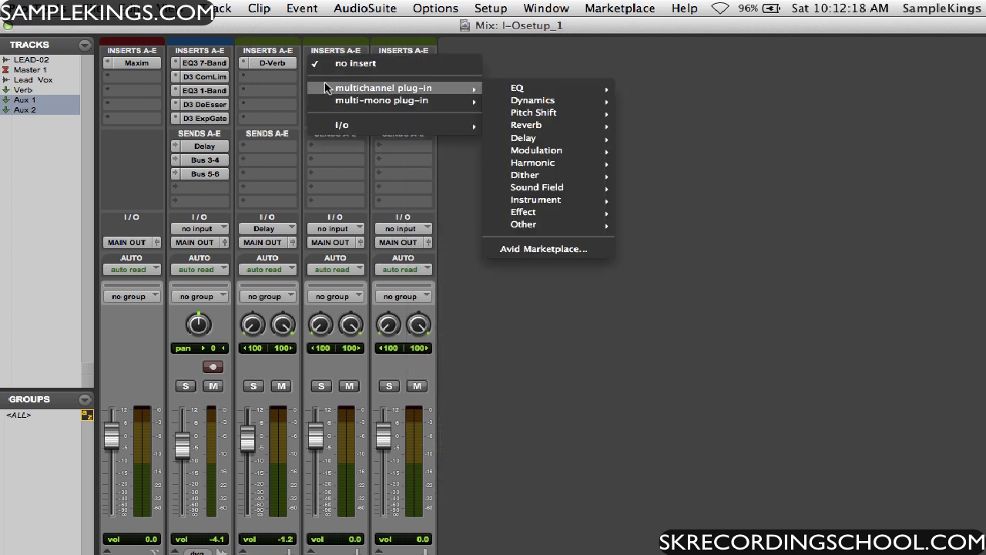
pyautogui.moveTo(518, 154)
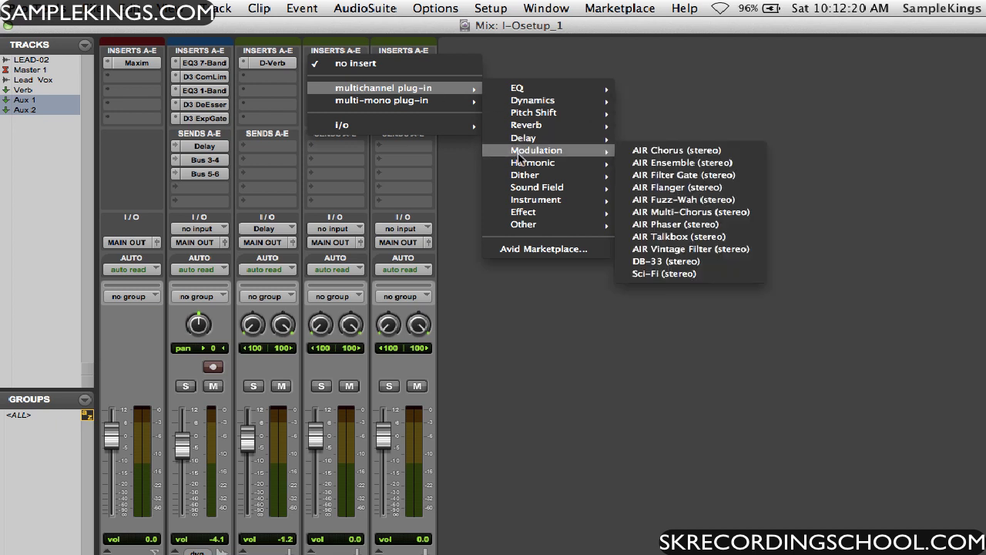
pyautogui.click(650, 152)
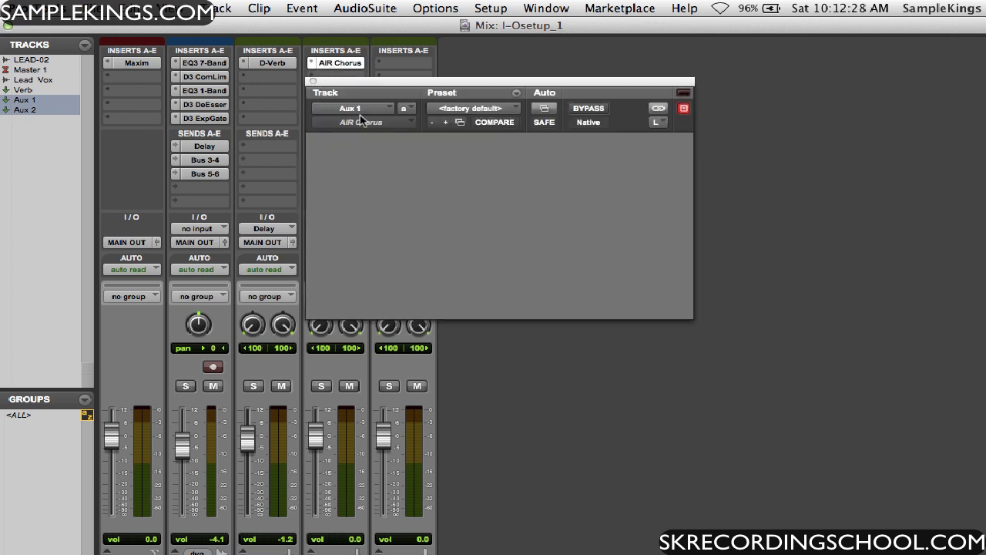
pyautogui.click(514, 108)
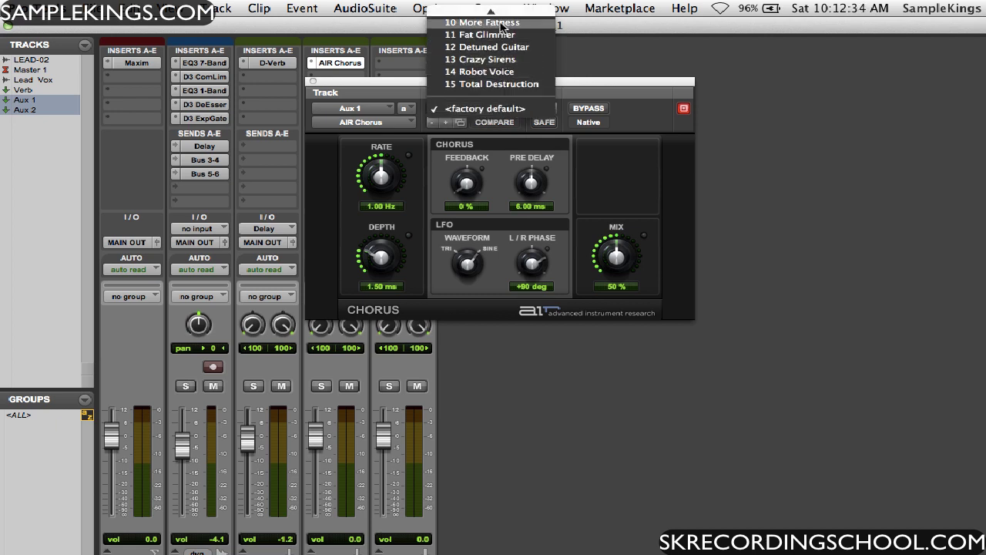
pyautogui.moveTo(501, 13)
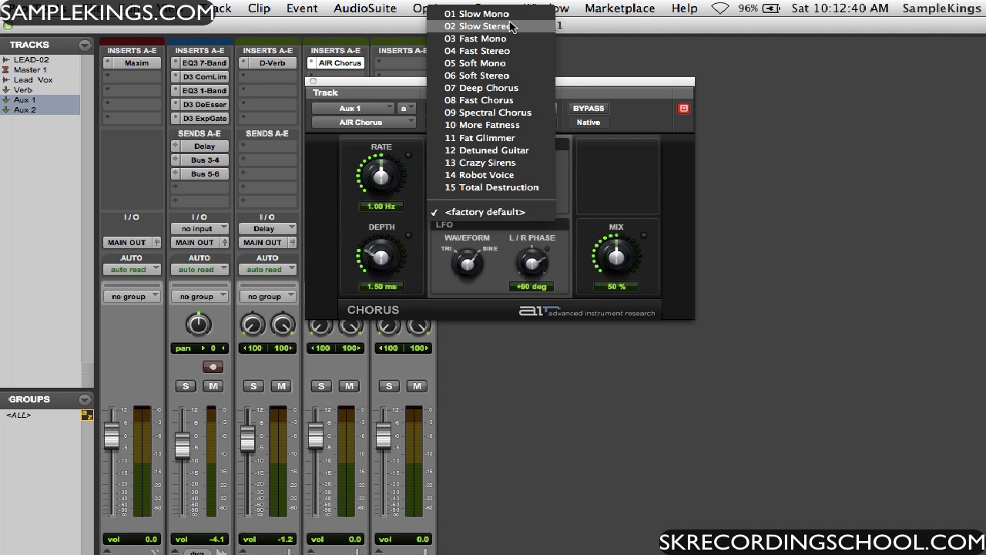
pyautogui.click(510, 27)
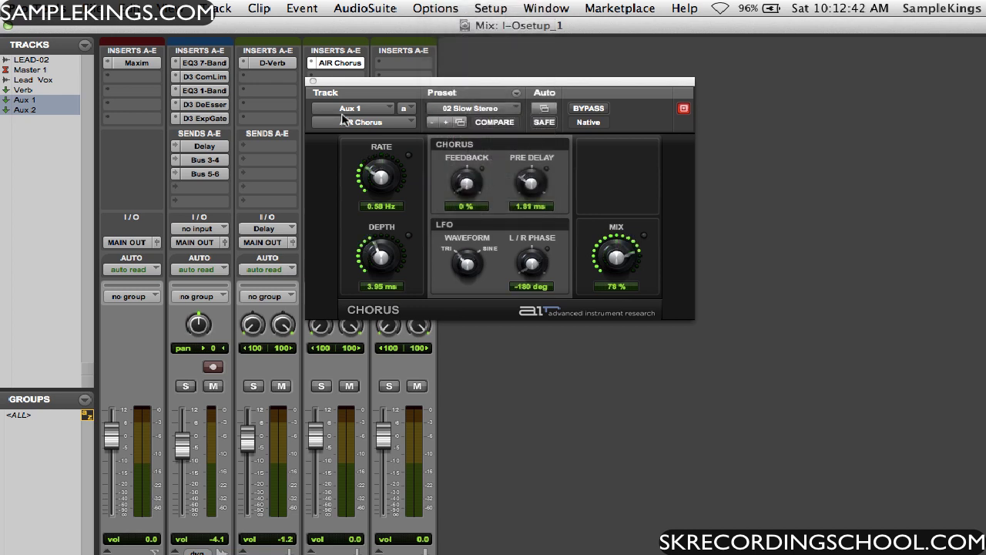
pyautogui.click(313, 81)
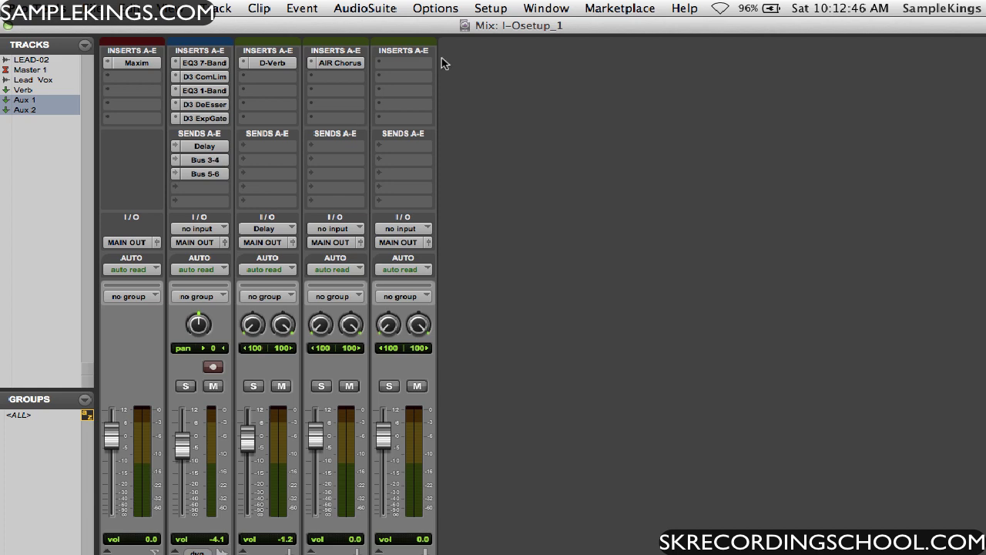
# Step: In I/O Setup, rename Bus 3-4 to 'Chorus'
pyautogui.click(493, 8)
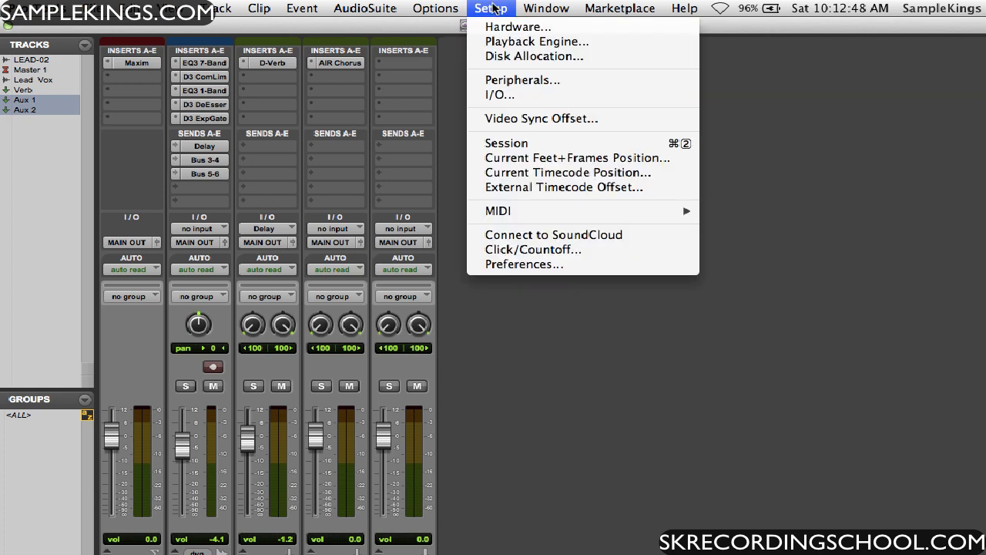
pyautogui.click(498, 96)
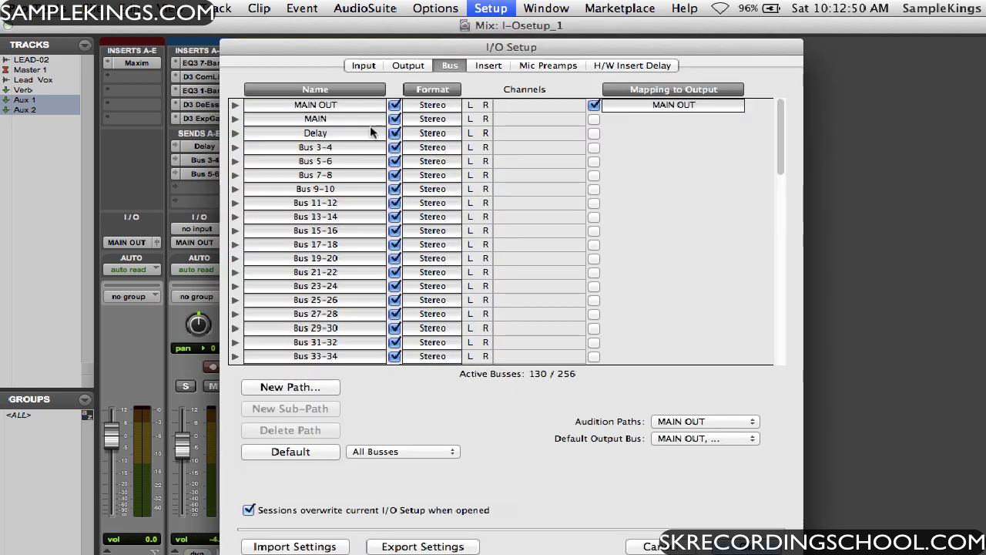
pyautogui.click(315, 151)
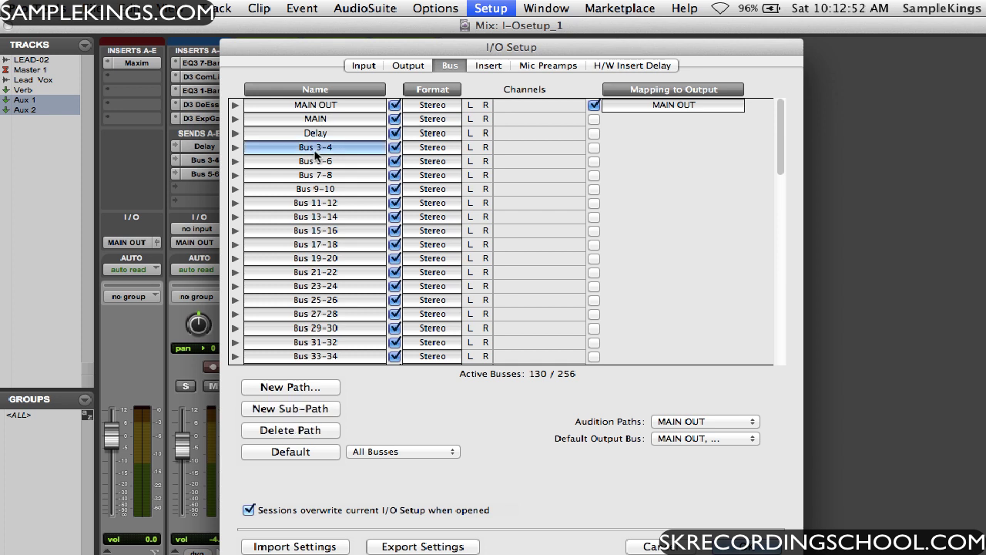
pyautogui.doubleClick(315, 151)
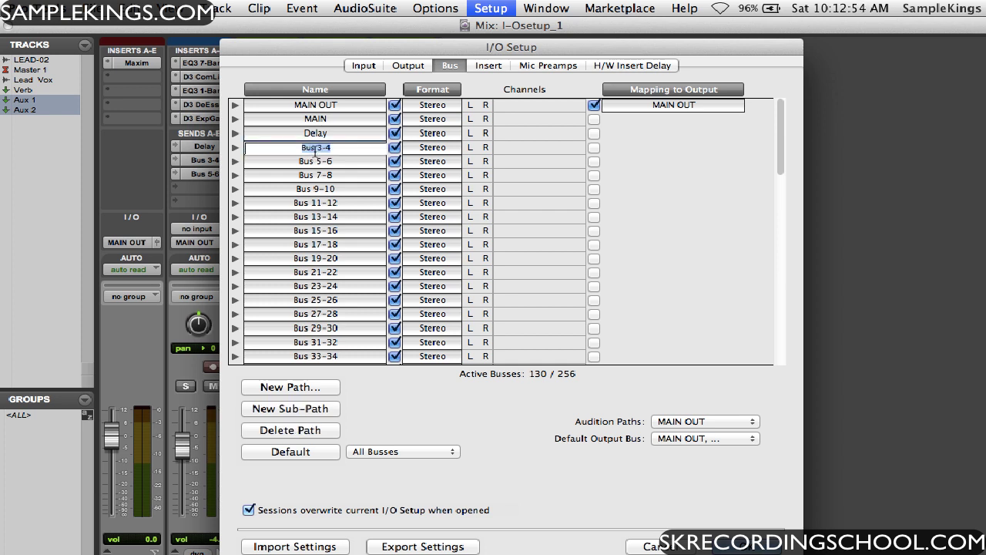
pyautogui.write('chorus')
pyautogui.press('Return')
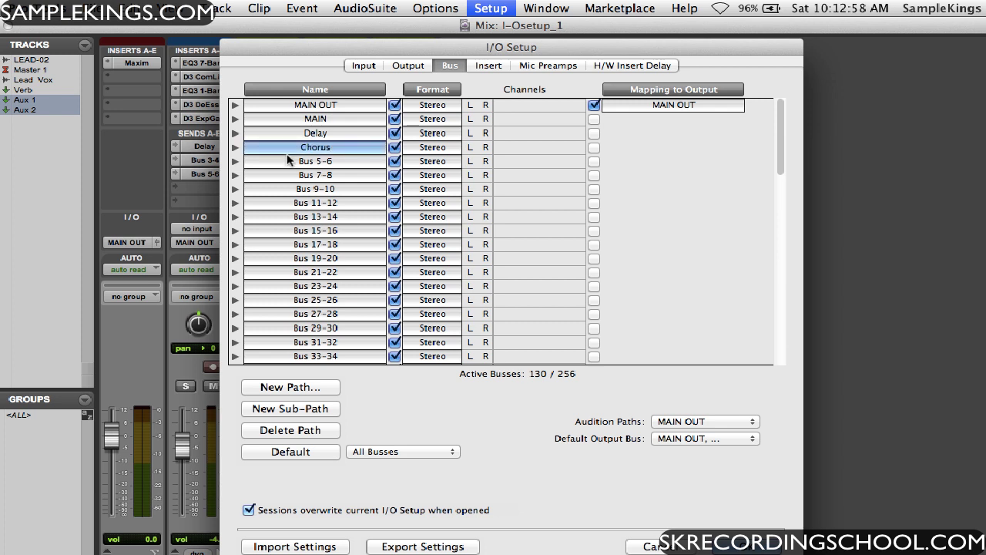
pyautogui.click(236, 148)
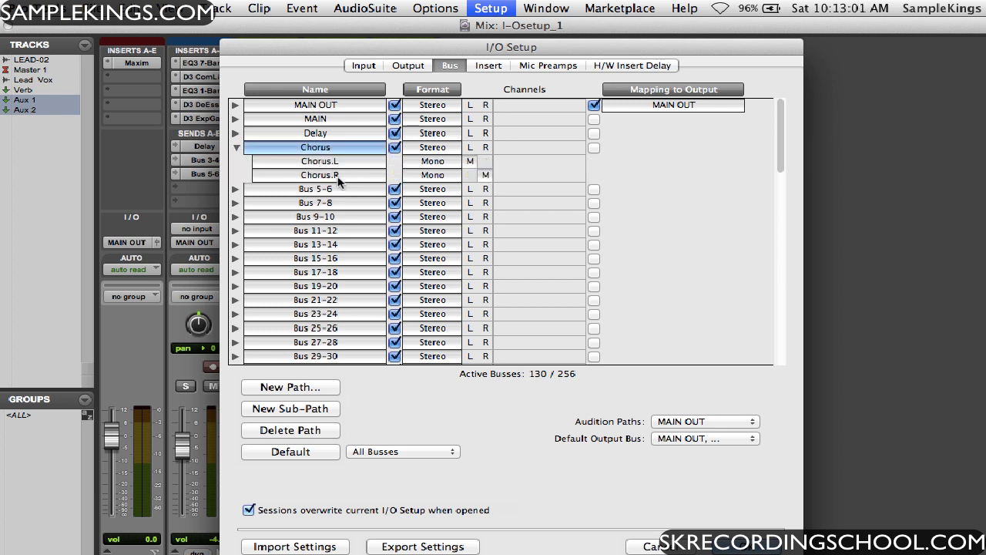
pyautogui.click(235, 148)
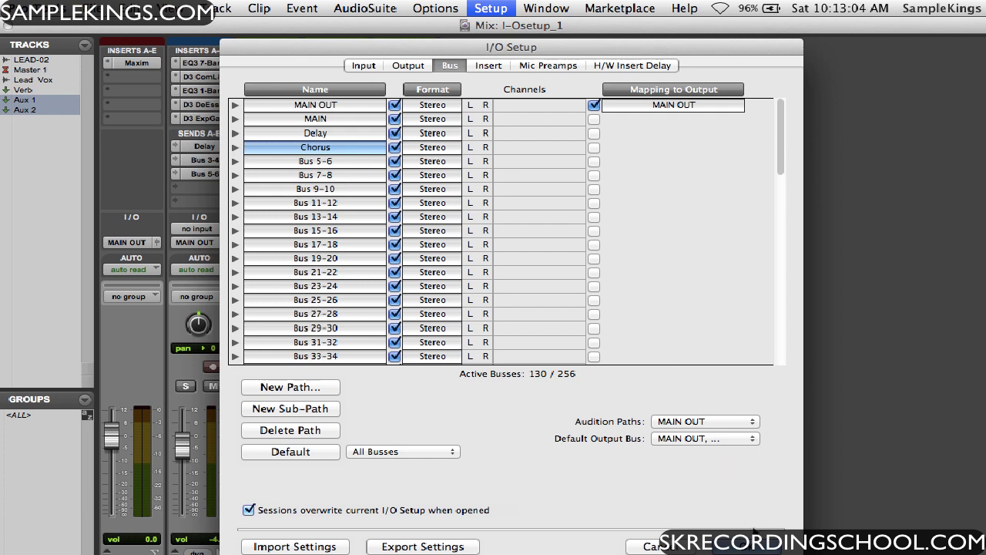
pyautogui.click(742, 545)
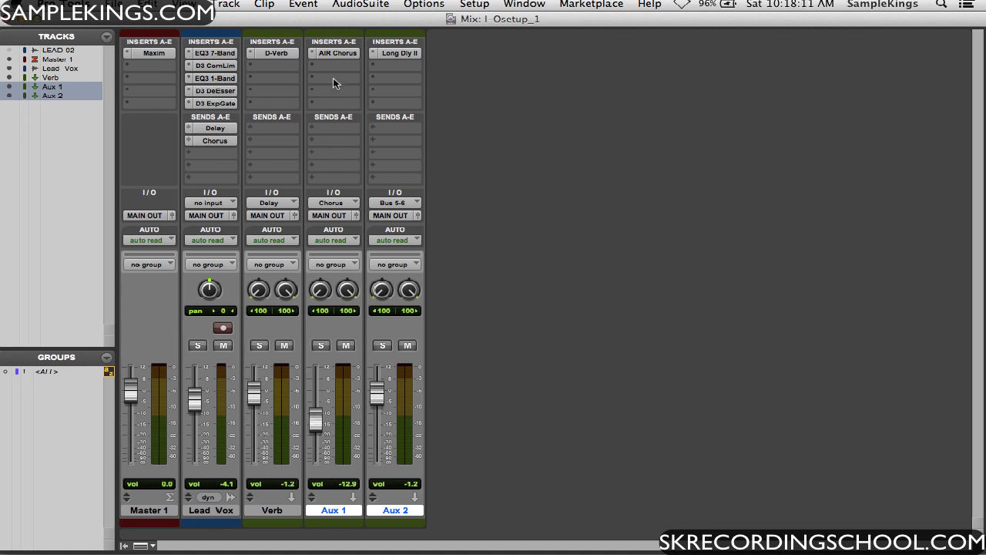
# Step: Raise the Aux 1 fader to about -4.9 and the Lead Vox Chorus send to -5.5
pyautogui.click(223, 142)
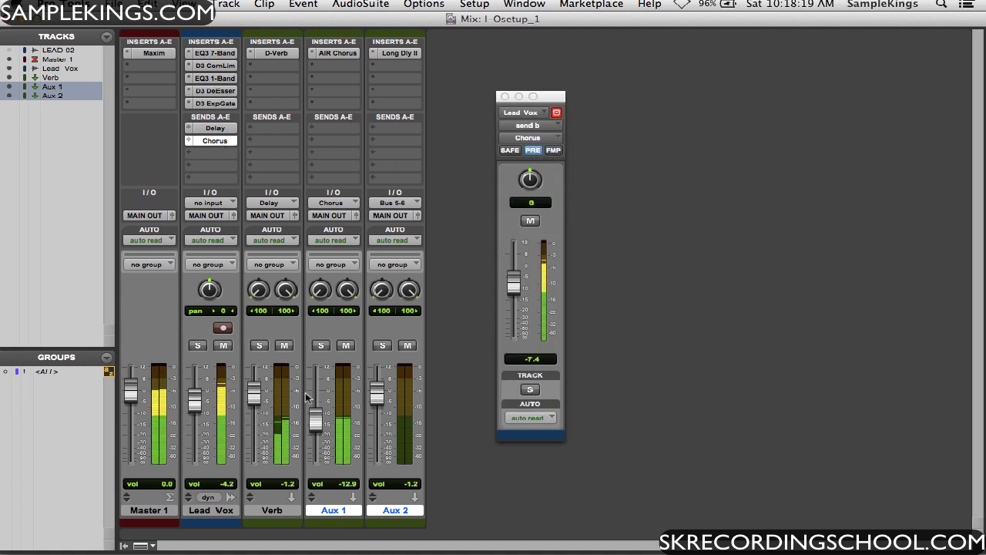
pyautogui.moveTo(316, 420); pyautogui.dragTo(317, 402)
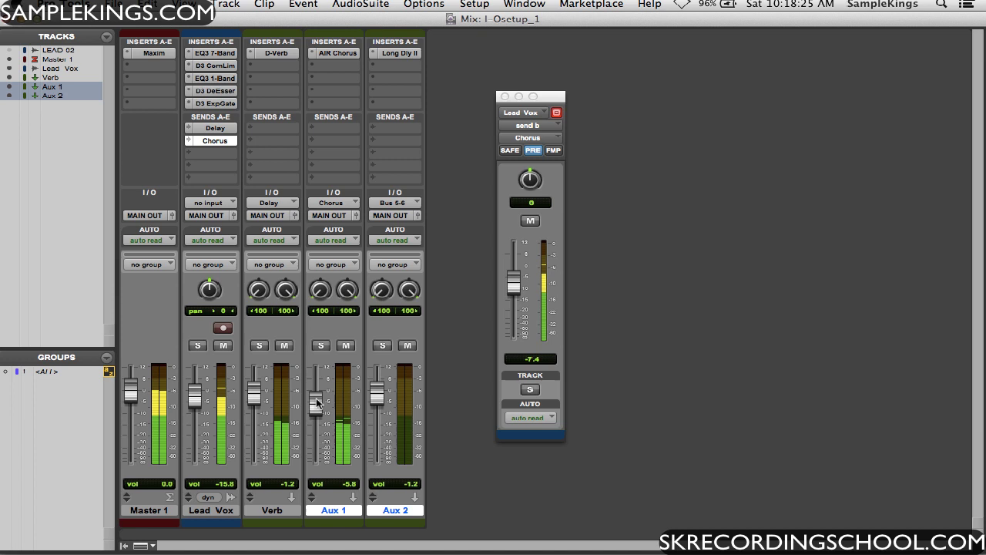
pyautogui.moveTo(317, 404); pyautogui.dragTo(317, 401)
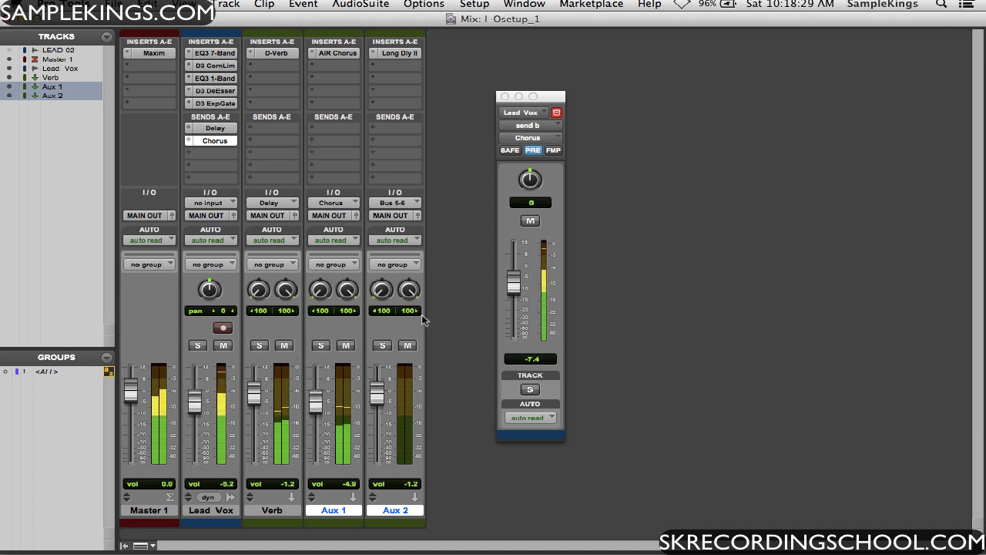
pyautogui.moveTo(519, 285); pyautogui.dragTo(519, 281)
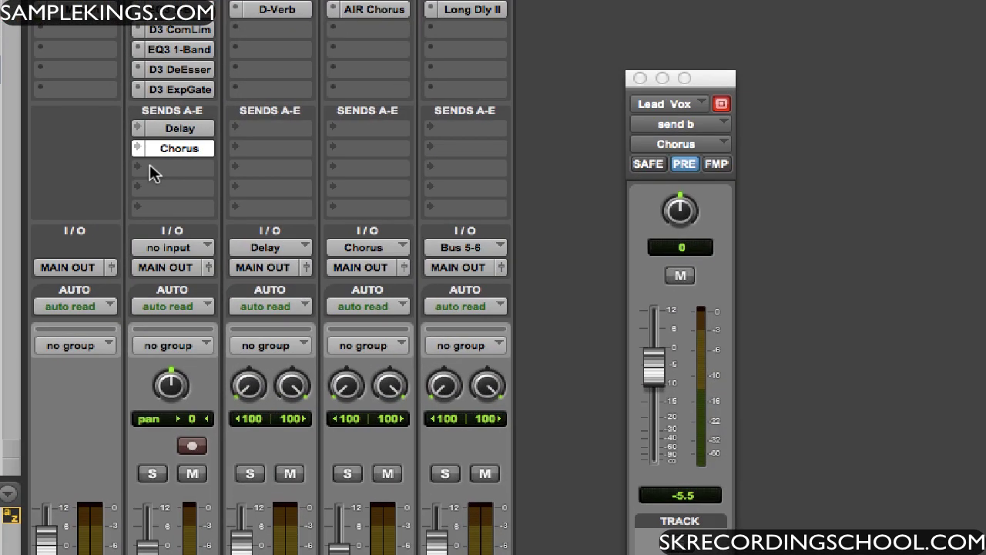
# Step: Route a new Lead Vox send below Chorus to Bus 5-6
pyautogui.click(190, 155)
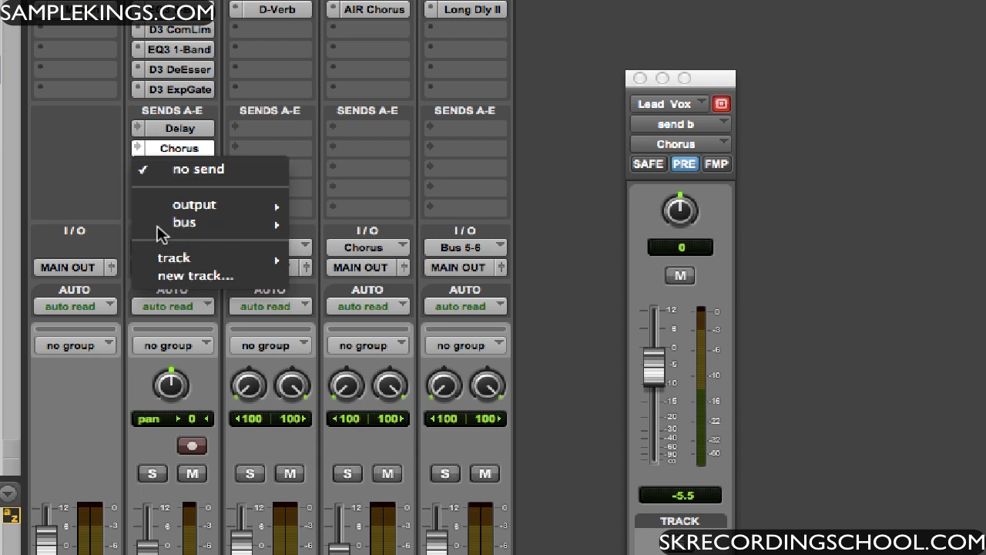
pyautogui.moveTo(163, 225)
pyautogui.moveTo(333, 223)
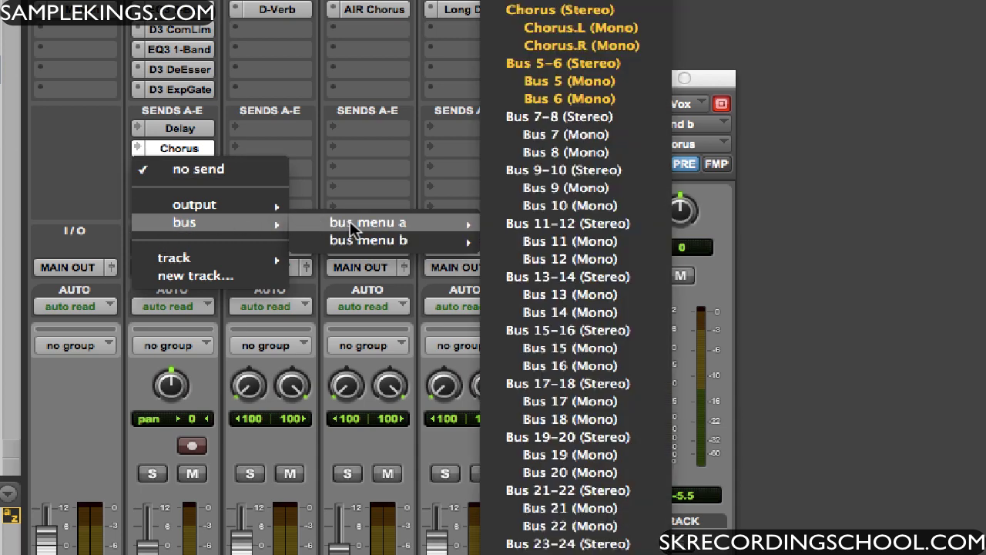
pyautogui.click(560, 68)
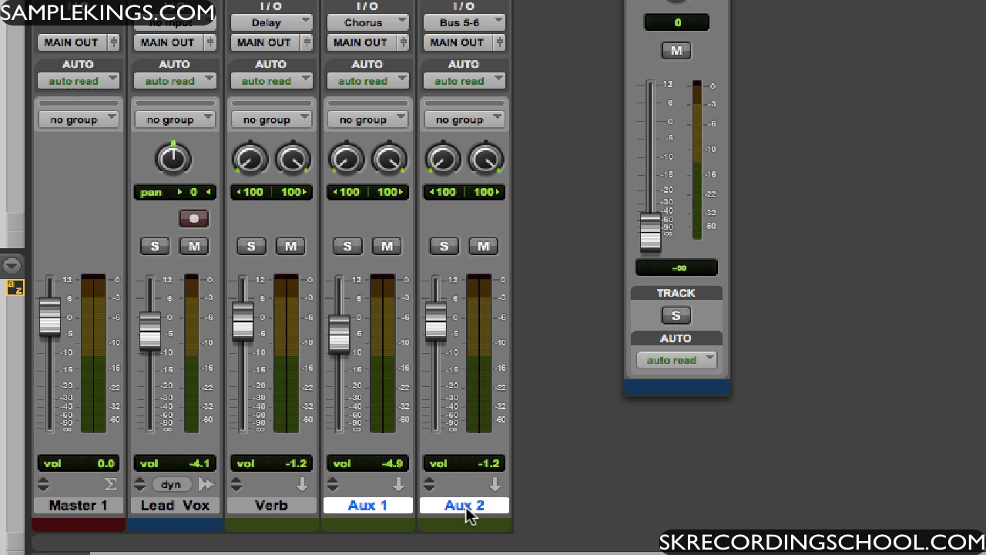
# Step: Rename track Aux 1 to 'Chorus' and Aux 2 to 'Lng Dly'
pyautogui.doubleClick(374, 506)
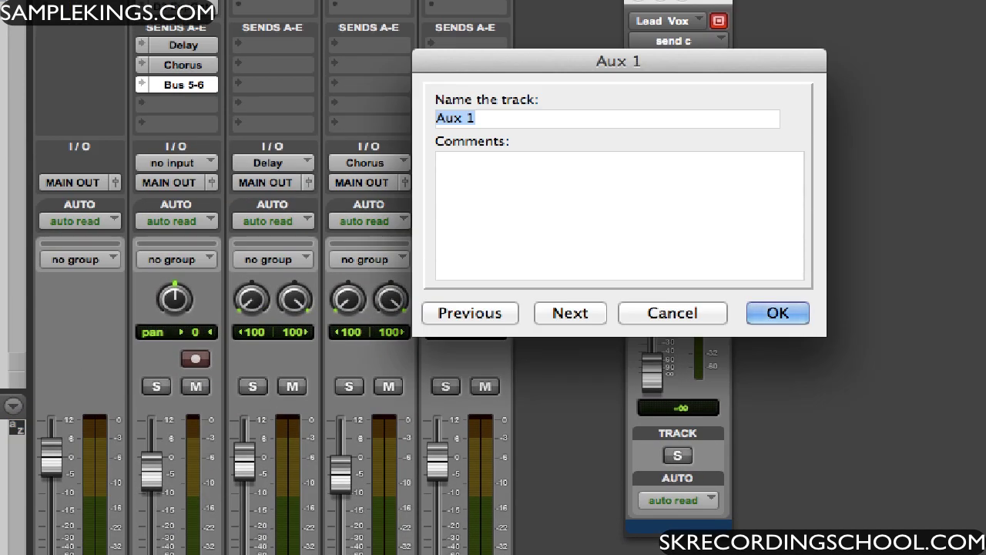
pyautogui.write('C')
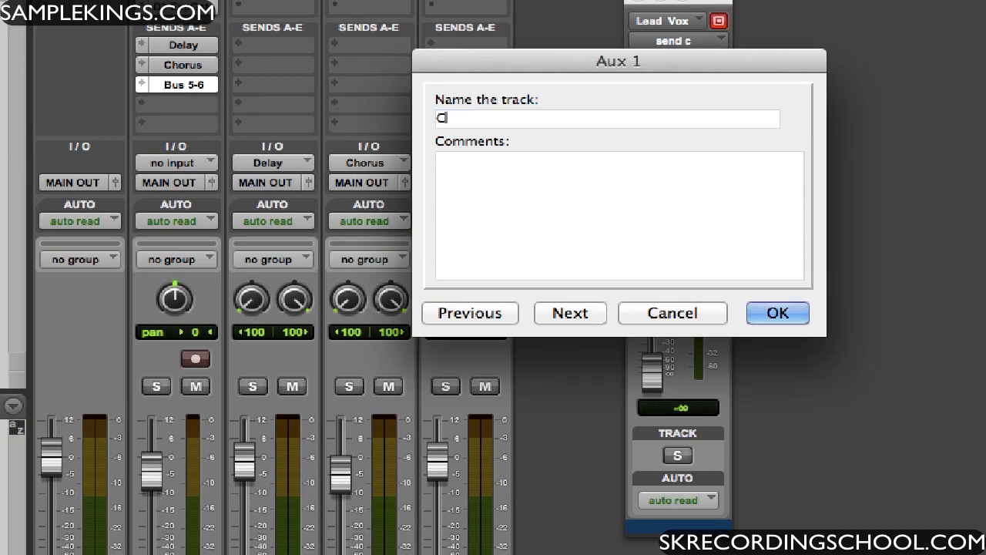
pyautogui.write('horus')
pyautogui.press('Return')
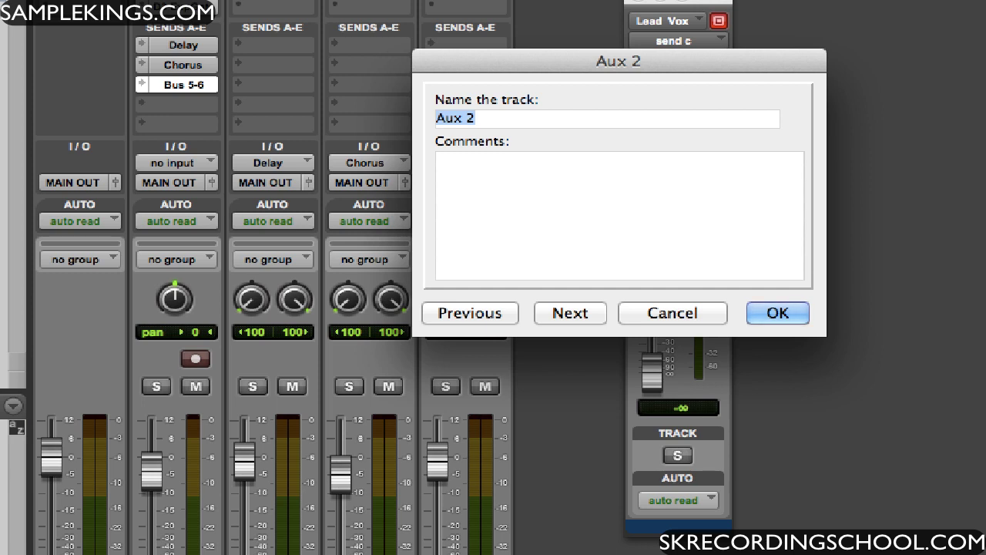
pyautogui.write('Lng')
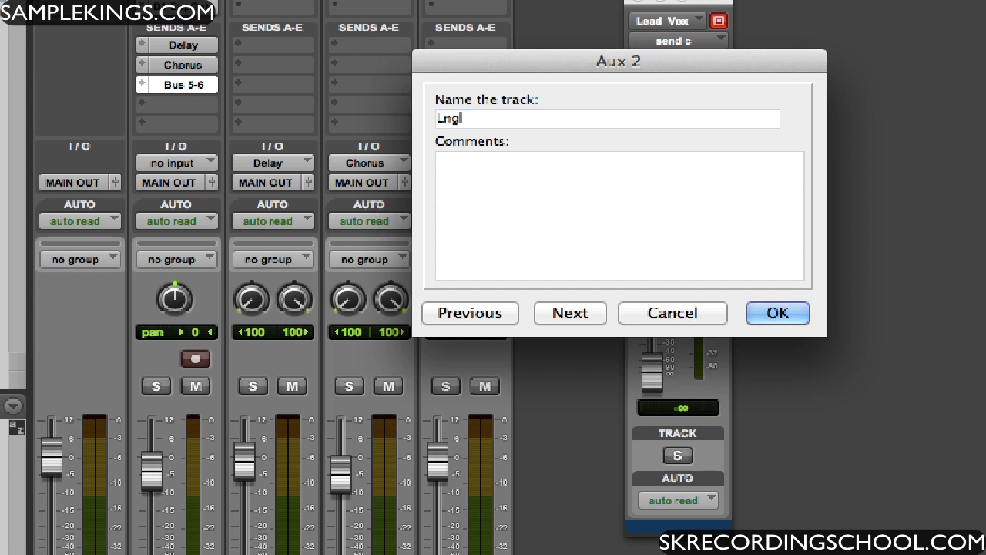
pyautogui.write(' Dly')
pyautogui.press('Return')
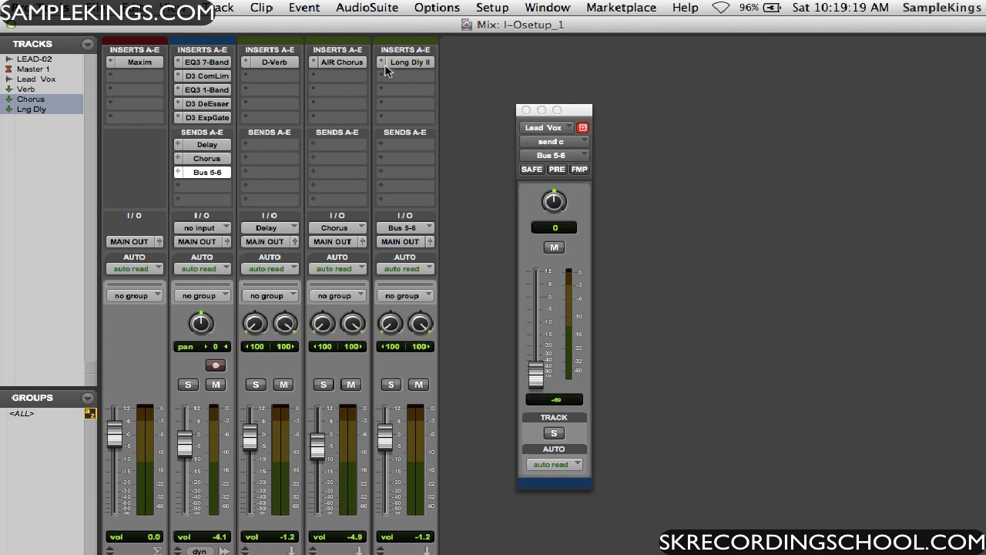
# Step: In I/O Setup, rename Bus 5-6 to 'Lng Dly'
pyautogui.click(492, 8)
pyautogui.click(501, 93)
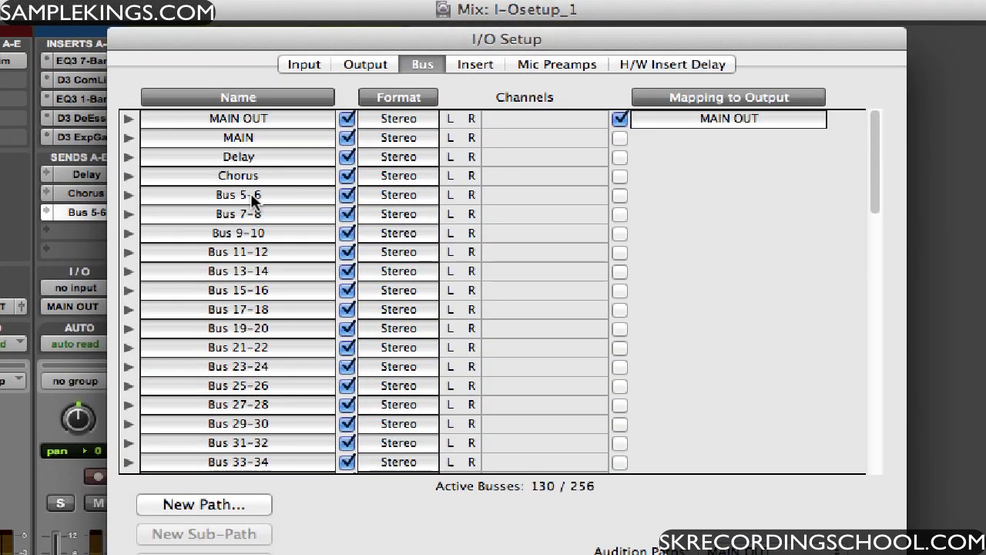
pyautogui.click(254, 197)
pyautogui.click(253, 197)
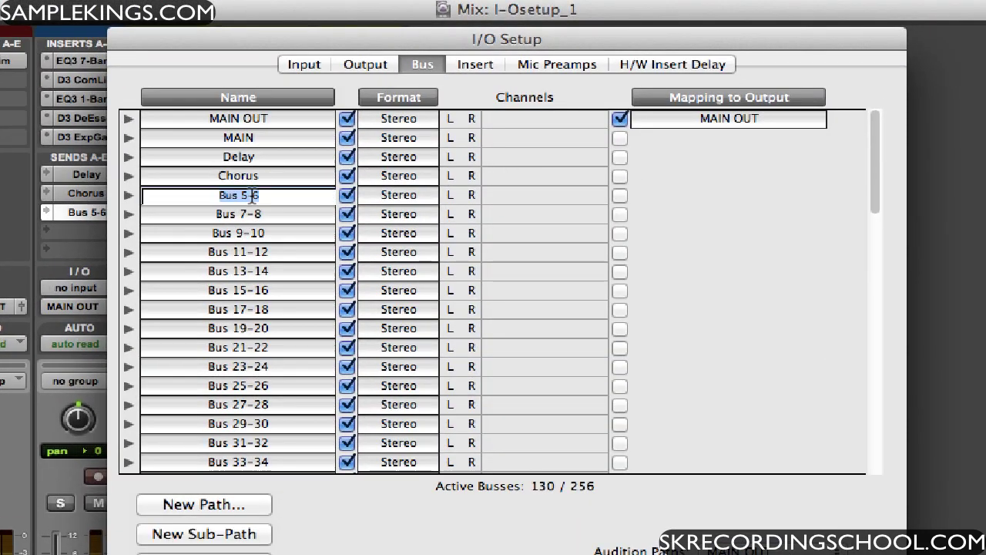
pyautogui.write('4')
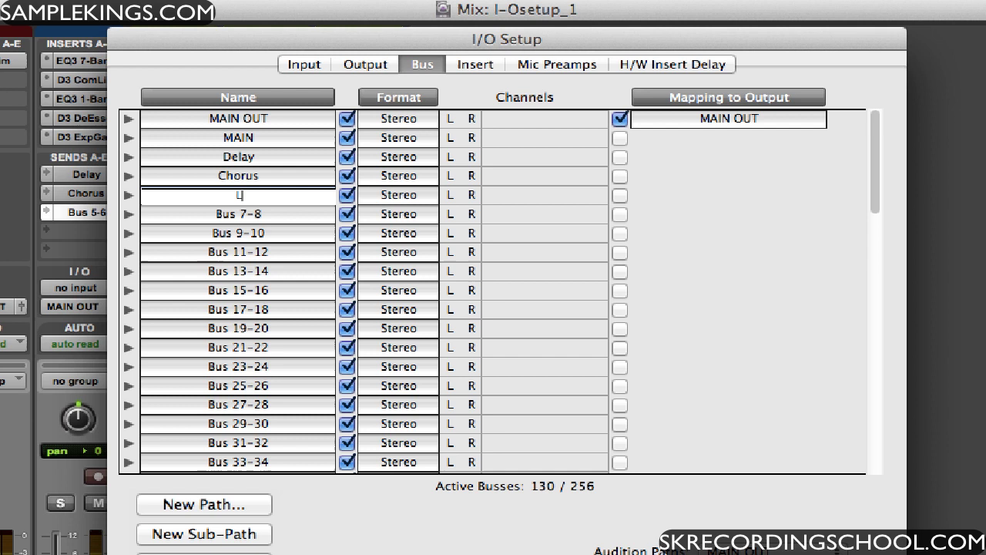
pyautogui.write('ng Dly')
pyautogui.press('Return')
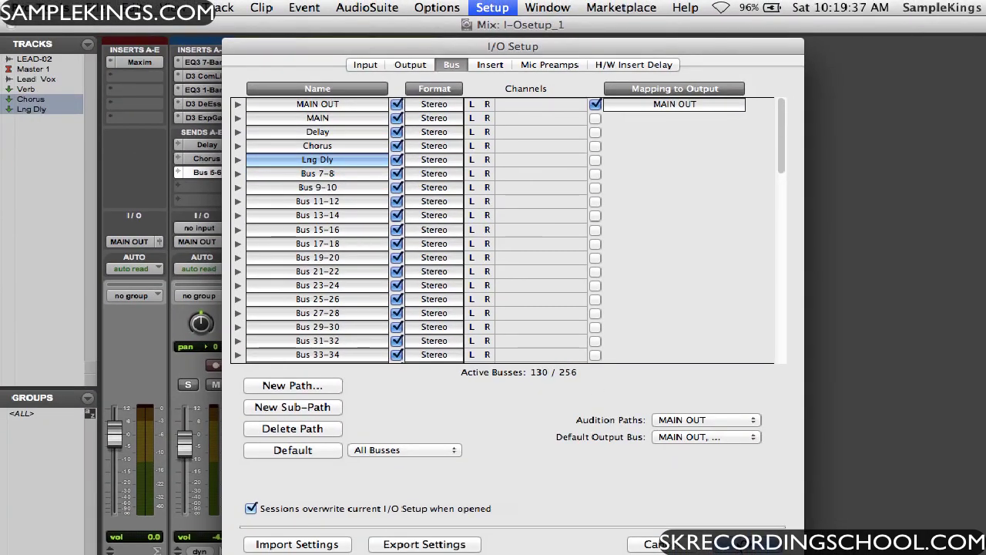
pyautogui.click(751, 544)
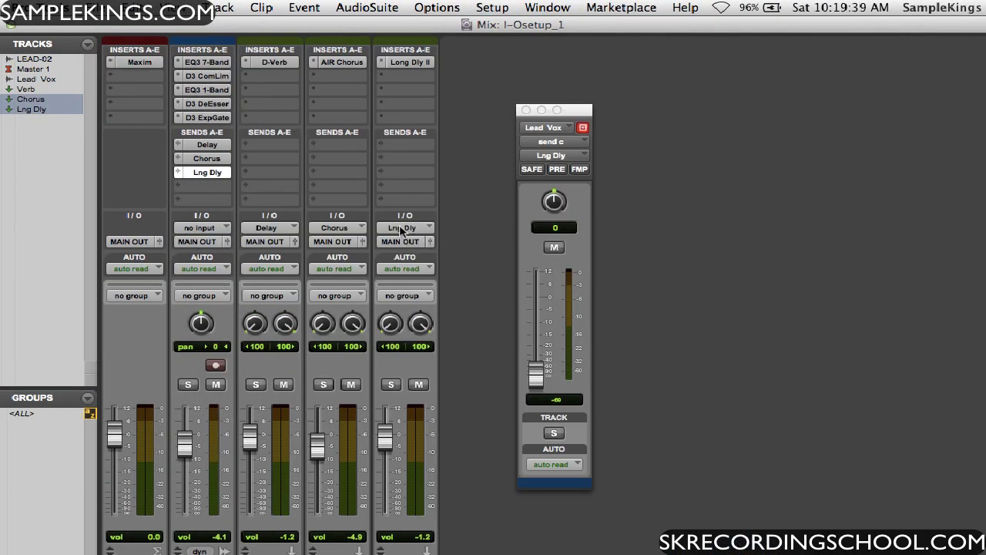
# Step: Set the Lng Dly track fader and the Lead Vox Lng Dly send both to -4.3
pyautogui.click(211, 159)
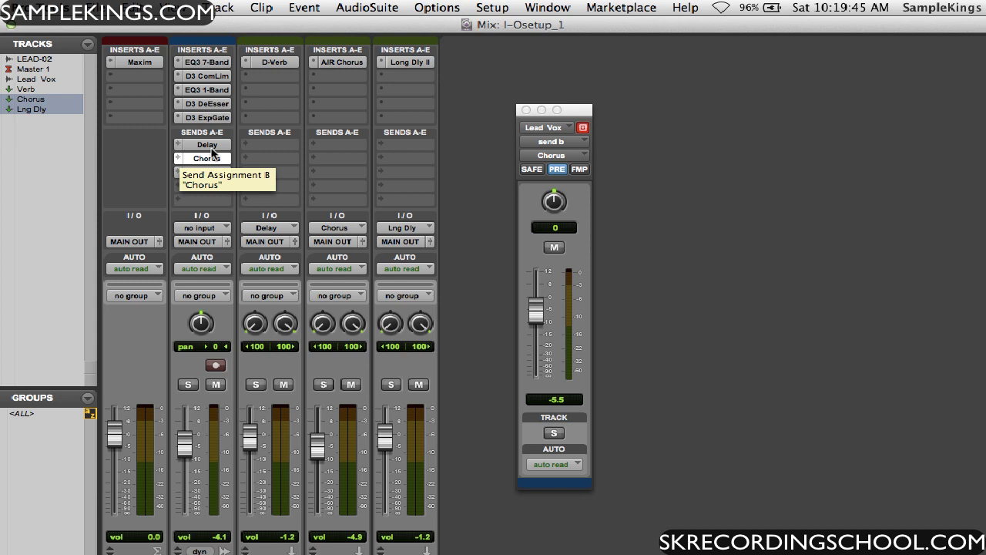
pyautogui.click(211, 145)
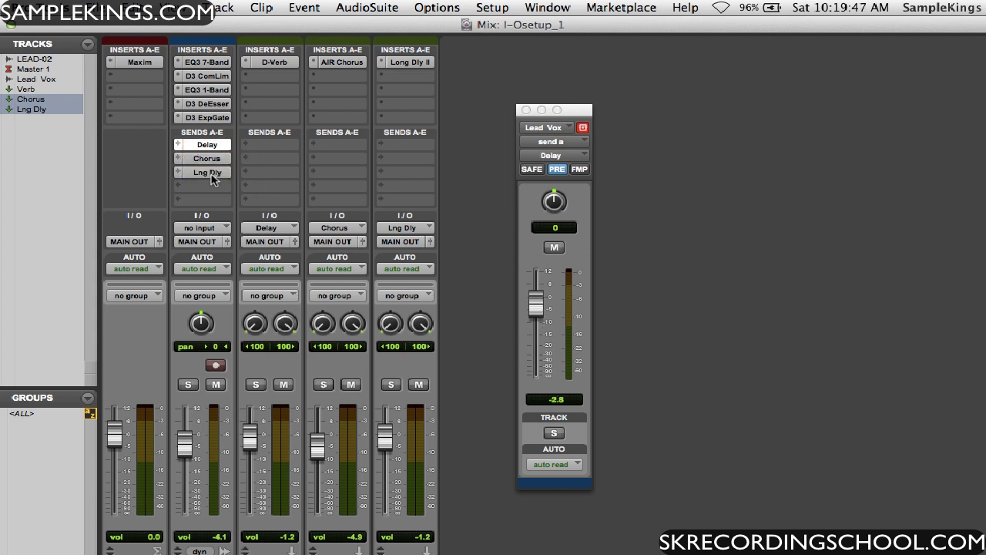
pyautogui.click(212, 172)
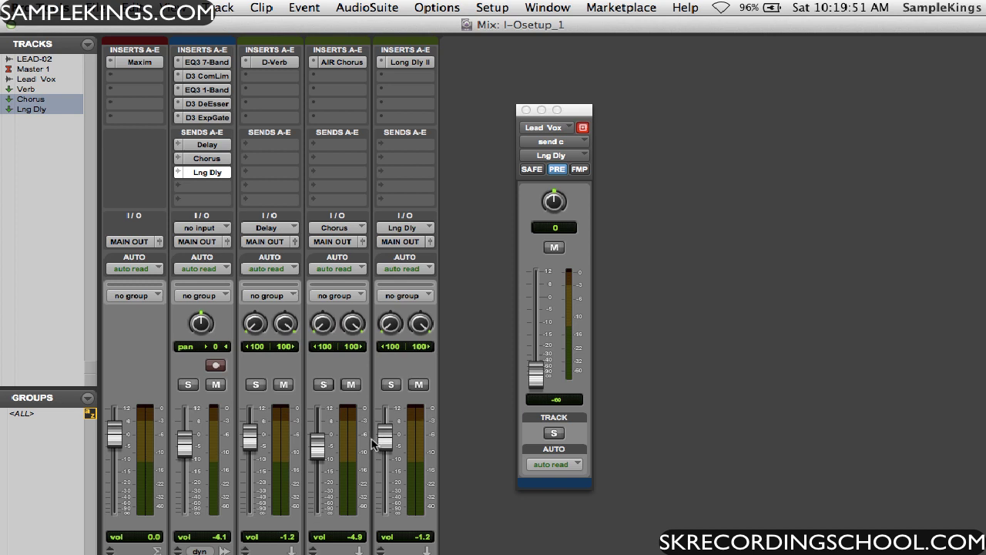
pyautogui.moveTo(387, 446); pyautogui.dragTo(388, 456)
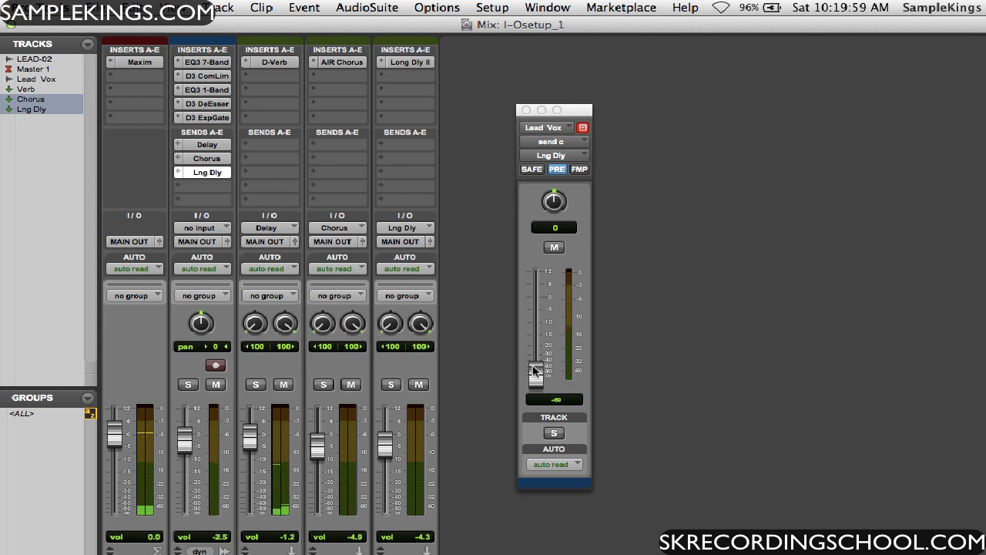
pyautogui.moveTo(533, 371); pyautogui.dragTo(523, 299)
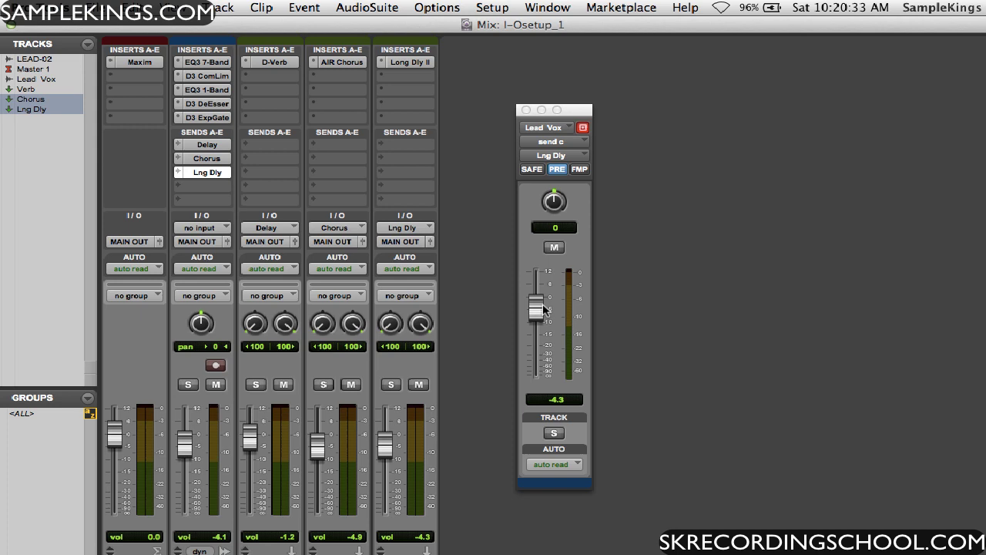
# Step: In I/O Setup, rename the Delay bus to 'Verb'
pyautogui.click(494, 9)
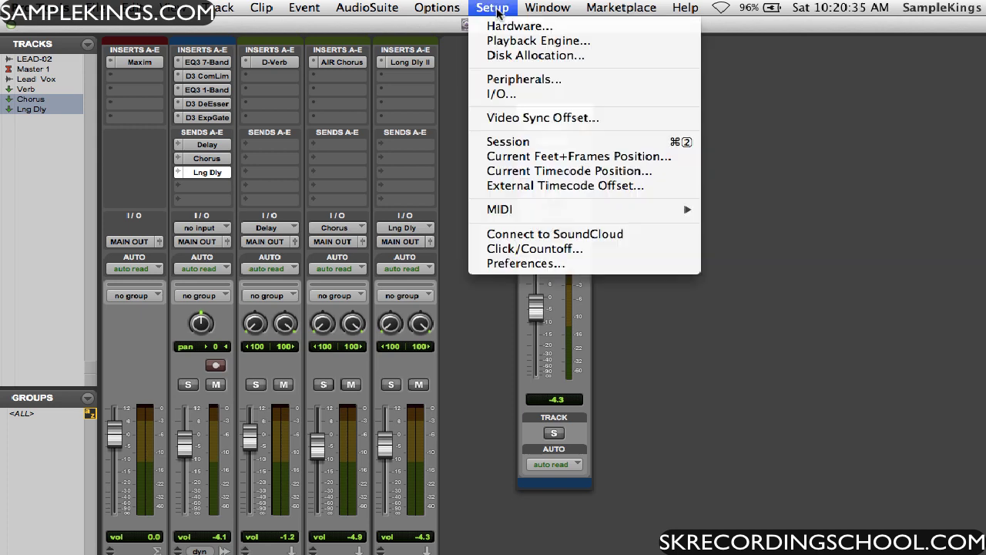
pyautogui.click(498, 94)
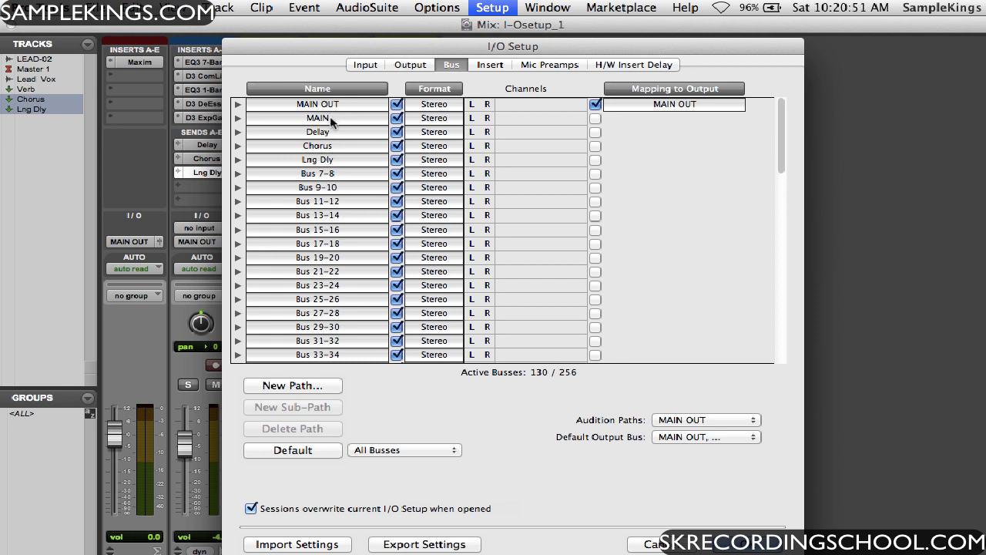
pyautogui.click(322, 134)
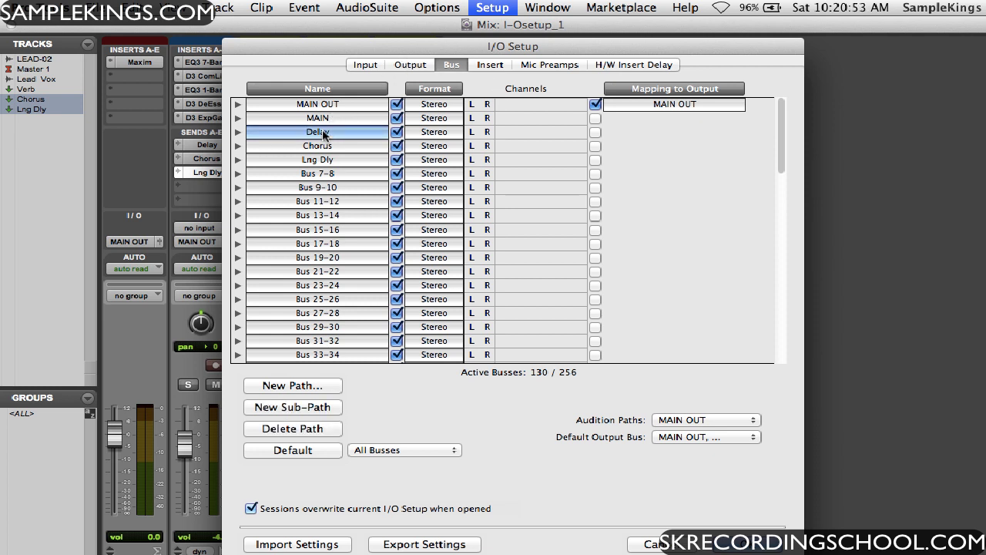
pyautogui.doubleClick(324, 134)
pyautogui.write('Verb')
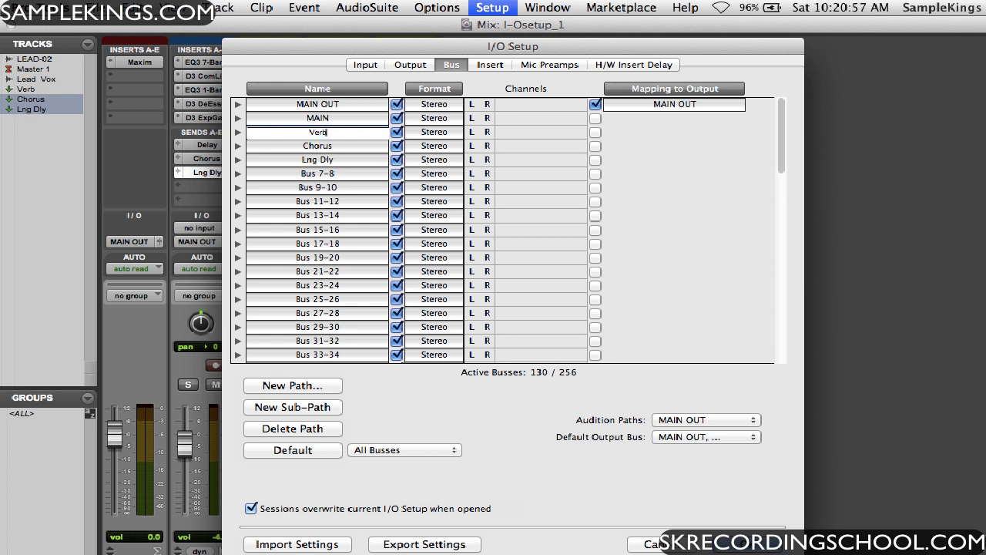
pyautogui.press('Return')
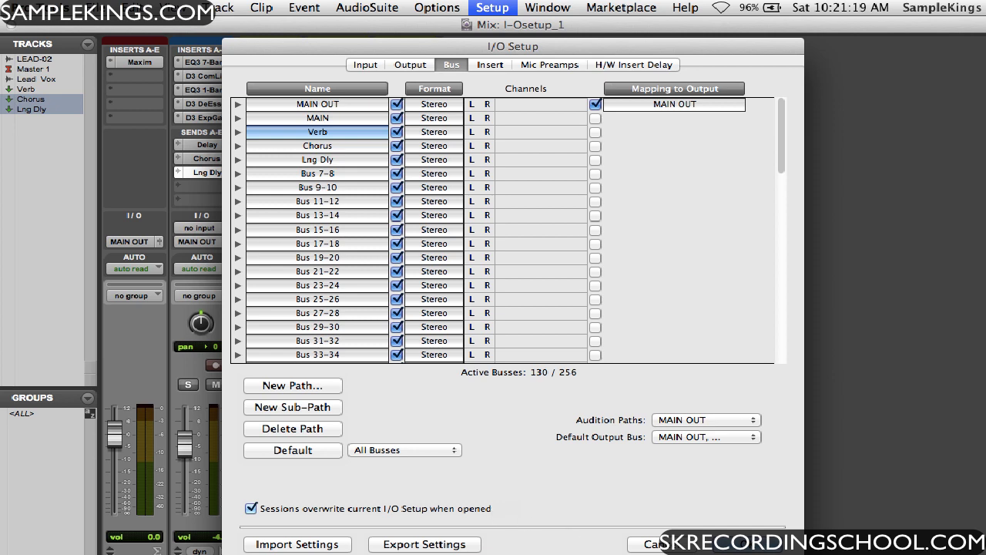
pyautogui.click(735, 545)
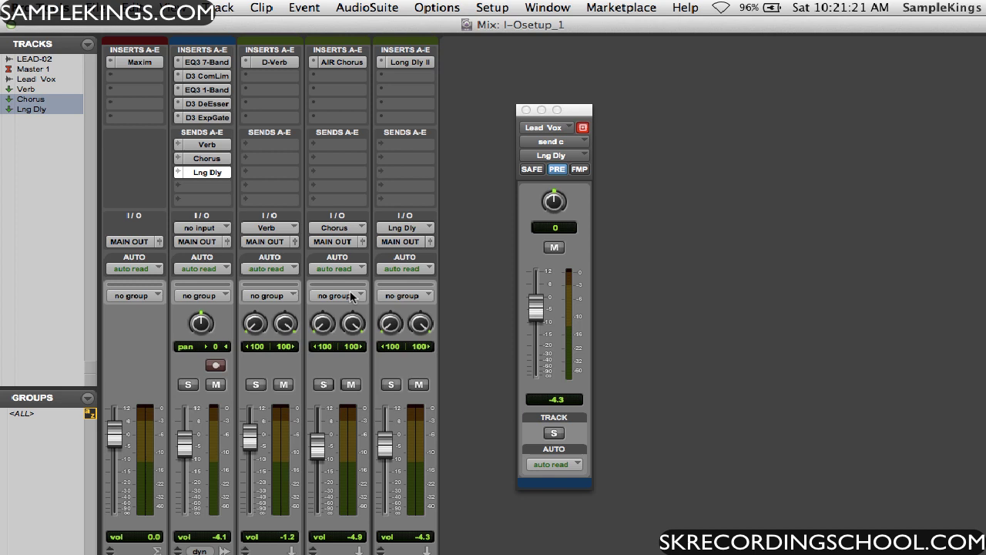